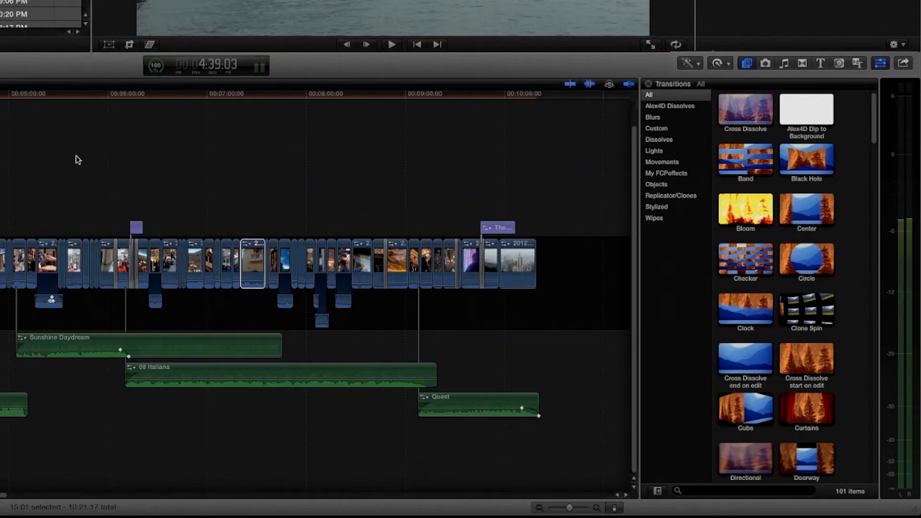
Play the timeline from about 5:30 to just past 6:00 and check the peaks on the audio meters
left_click(28, 95)
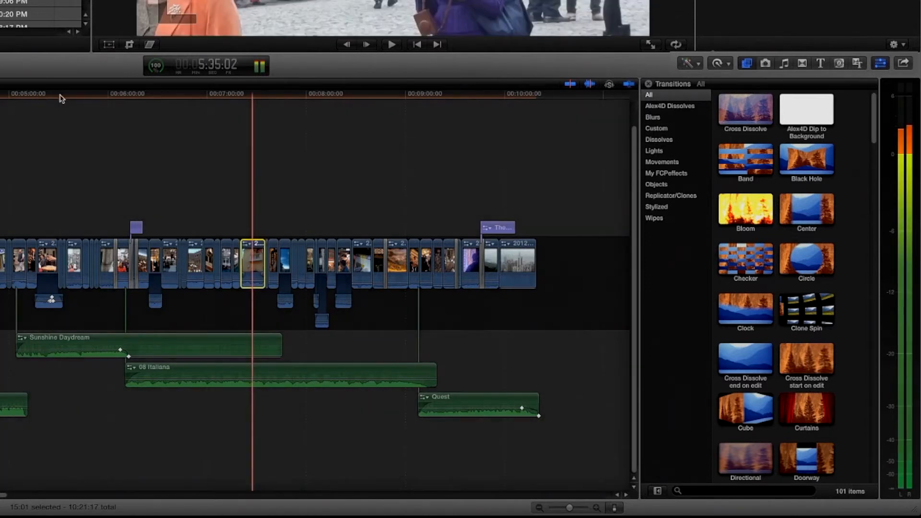
left_click(57, 95)
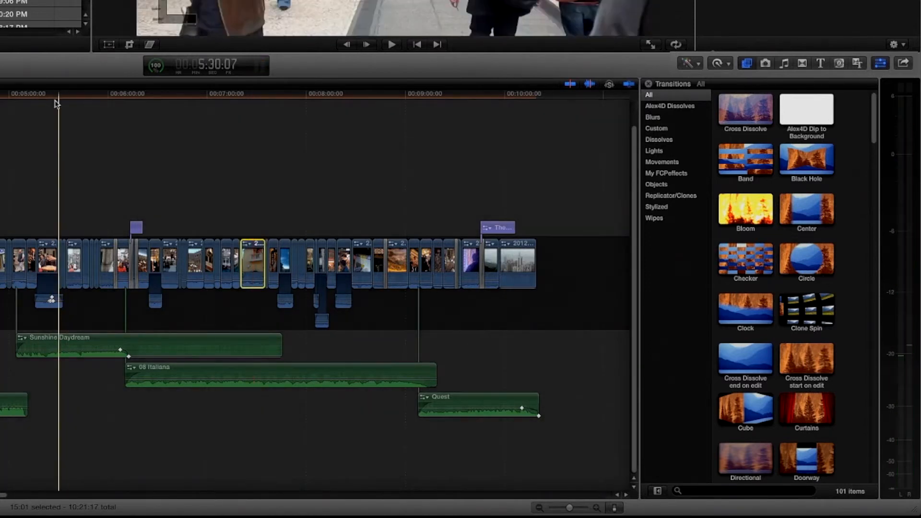
key("space")
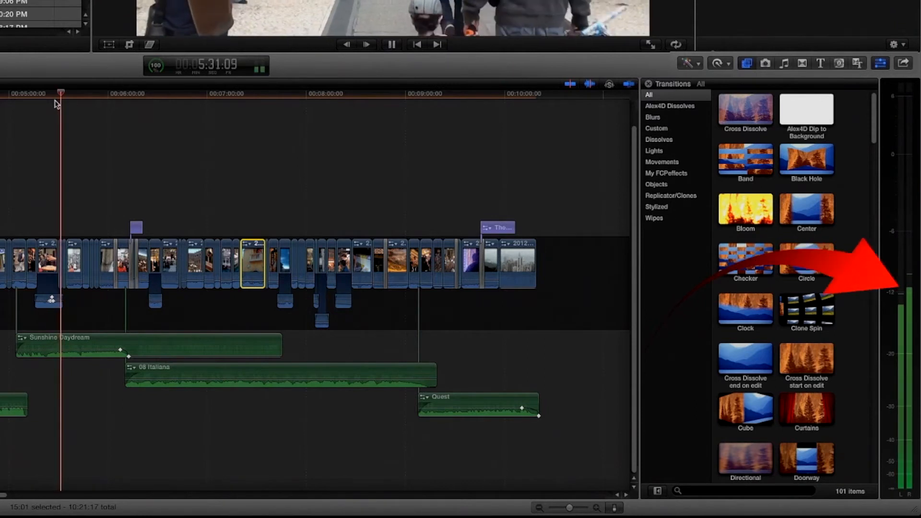
key("space")
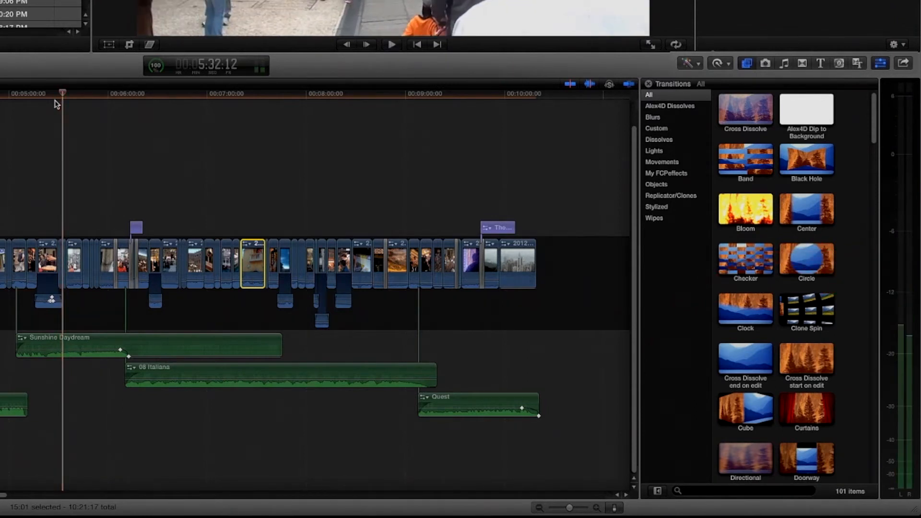
left_click(903, 288)
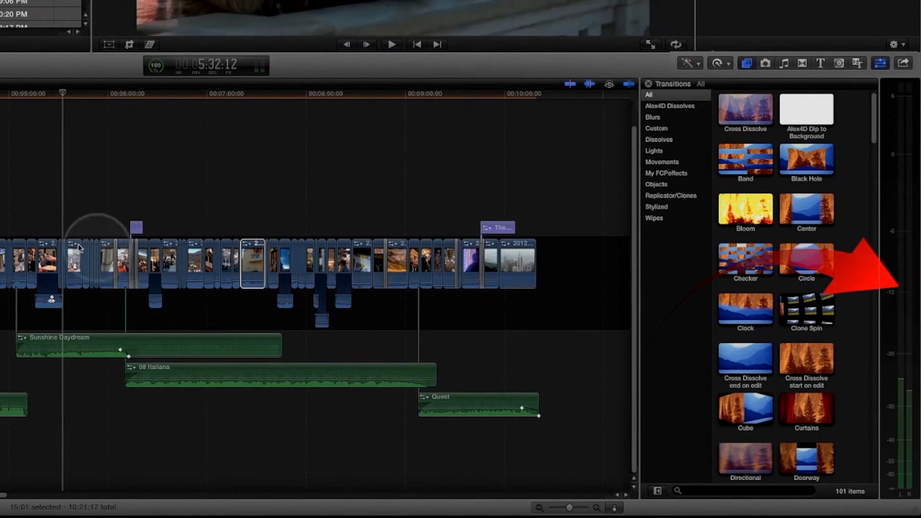
key("super+2")
key("space")
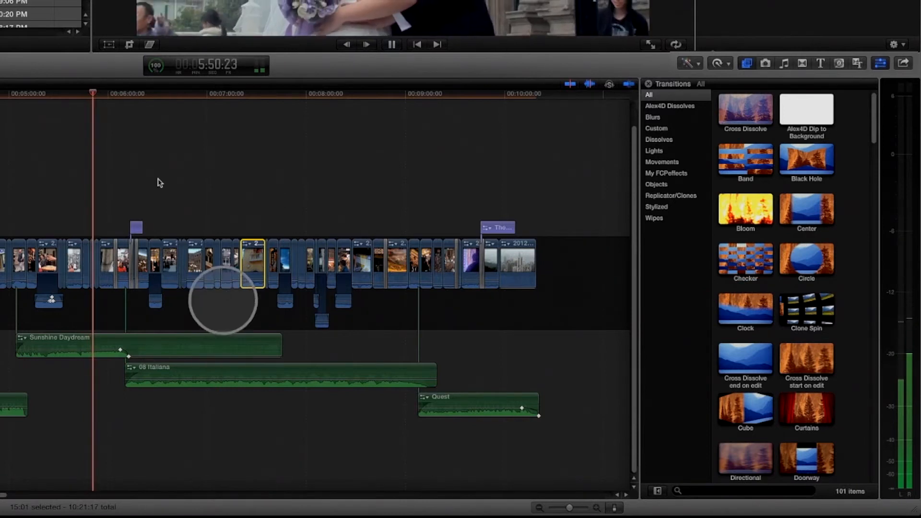
left_click(105, 95)
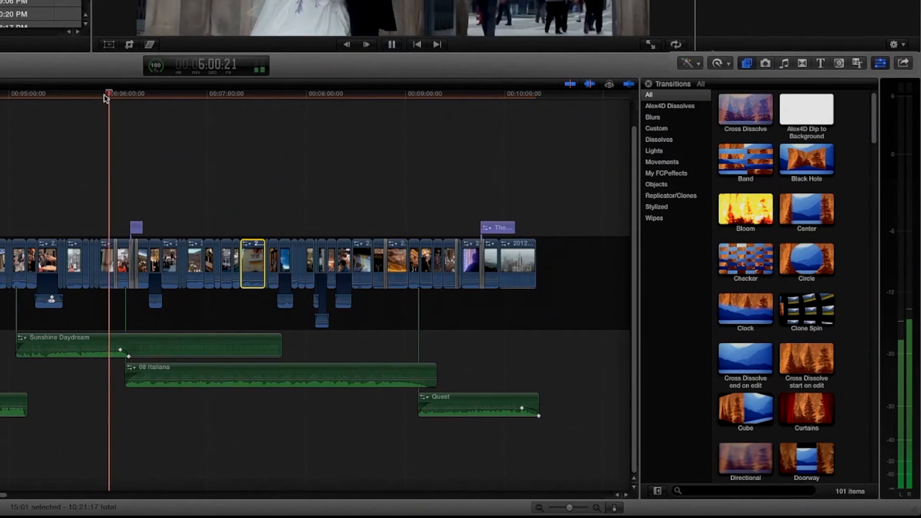
key("space")
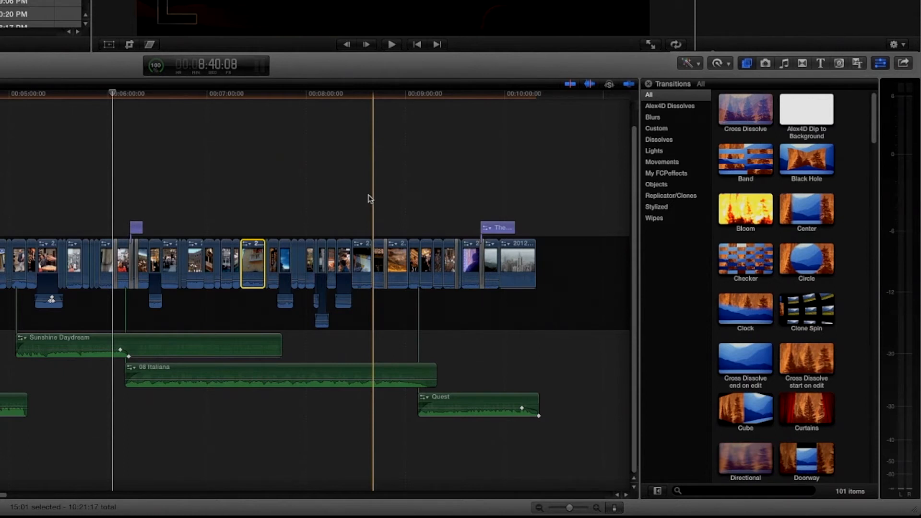
Play the timeline at fast-forward speed from about 8:40 to about 10:08, watching the audio meters
key("l")
key("l")
key("l")
key("l")
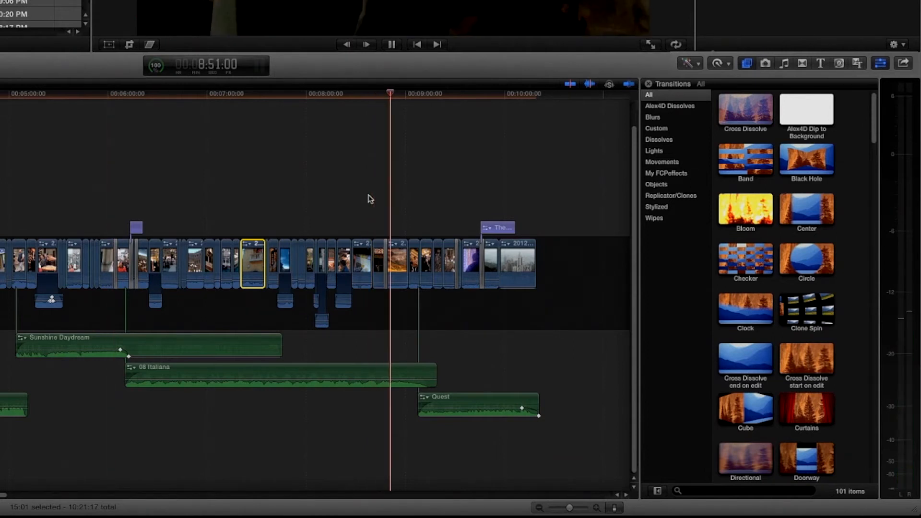
key("k")
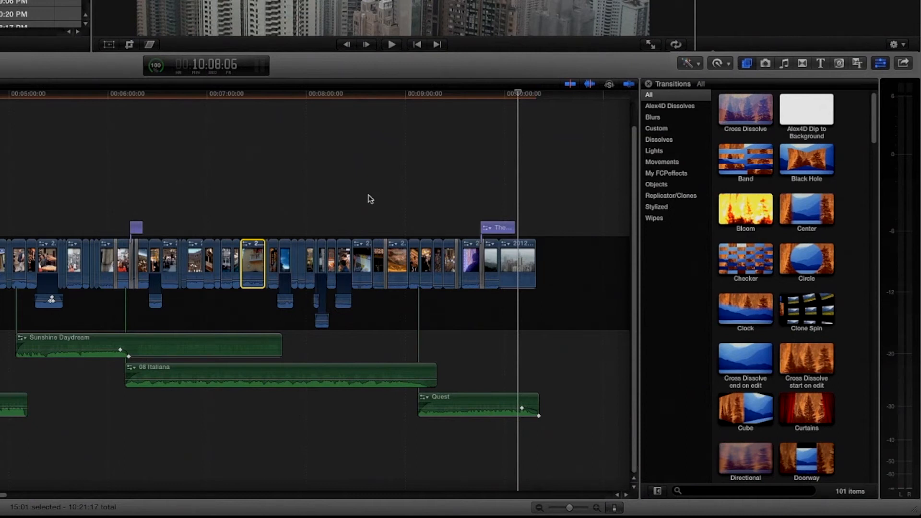
Play the section starting at about 6:58 at normal speed and check its audio levels
left_click(202, 96)
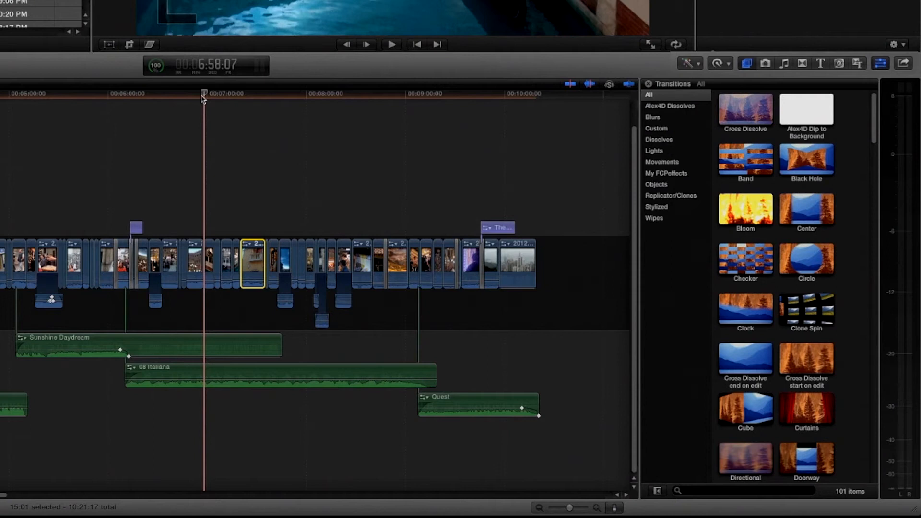
key("space")
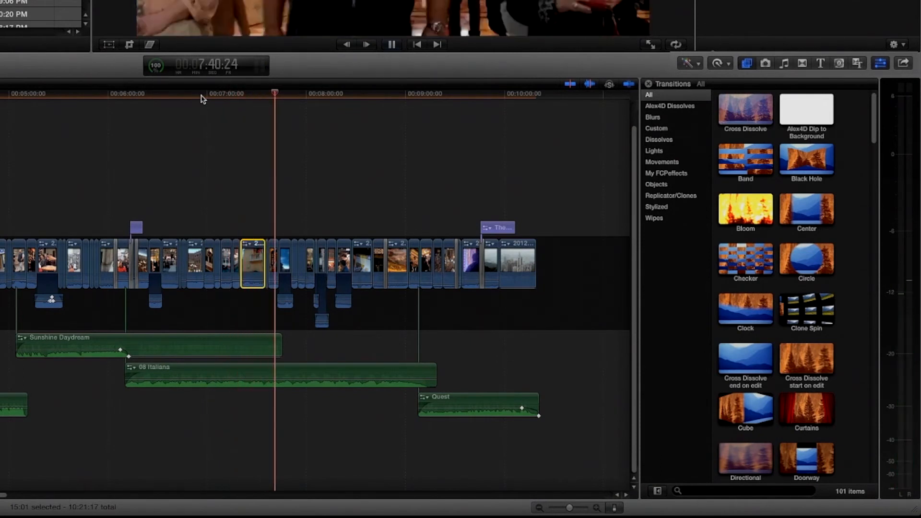
key("space")
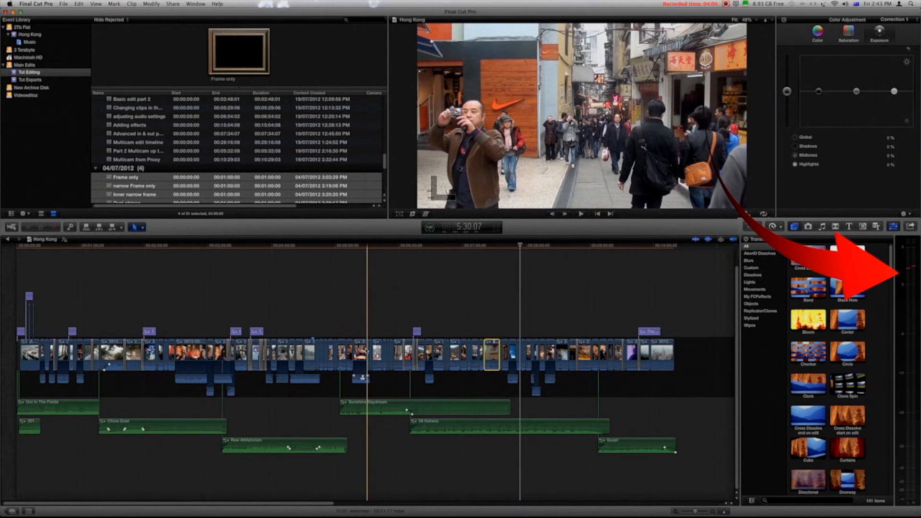
Check the audio peaks around 5:26 and select the street vendor clip together with its expanded audio
left_click(362, 353)
key("space")
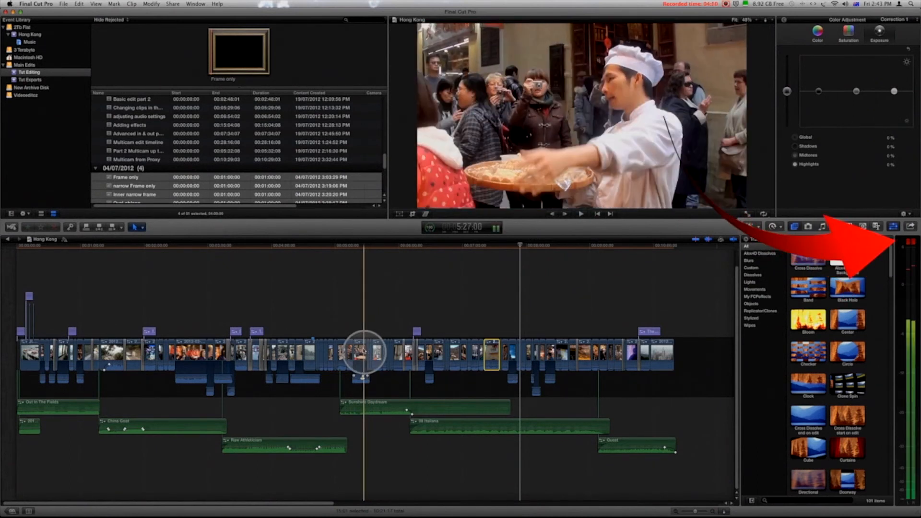
left_click(361, 353)
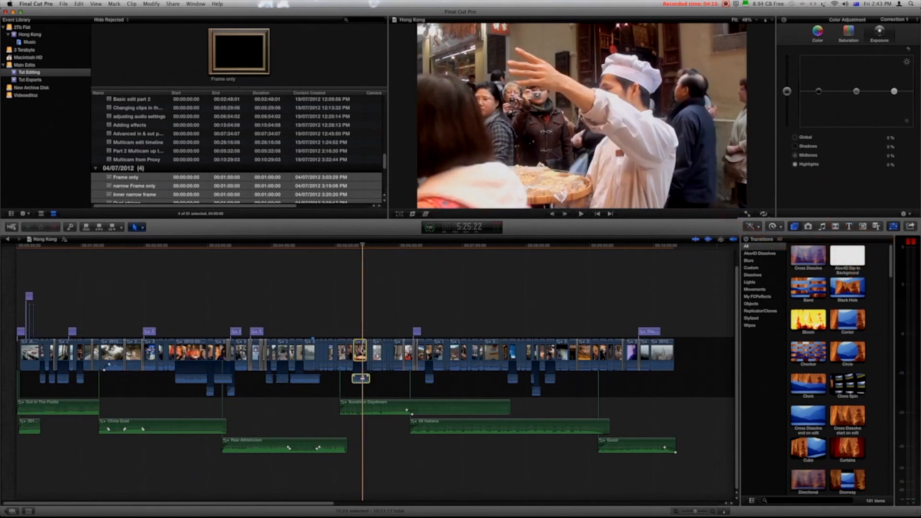
Delete the volume keyframes around 5:25 to 5:27 in the street vendor clip's expanded audio
key("super+equal")
key("super+equal")
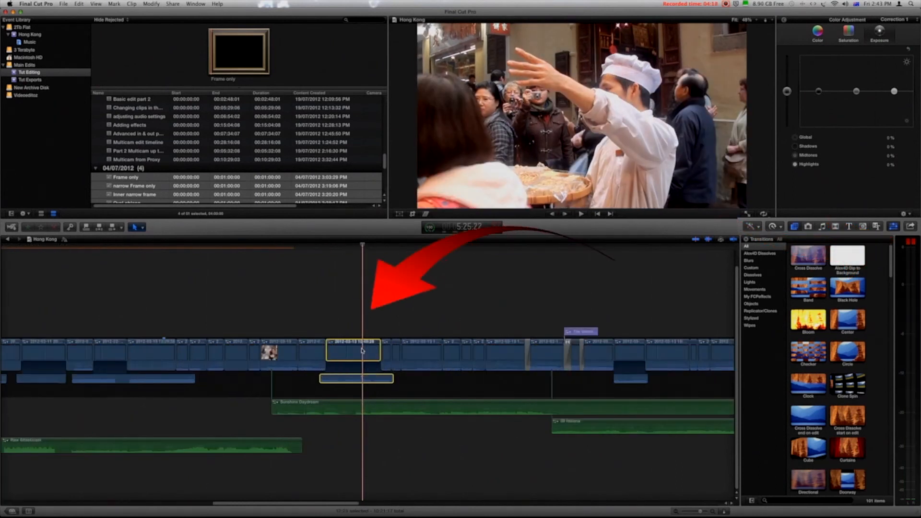
key("super+equal")
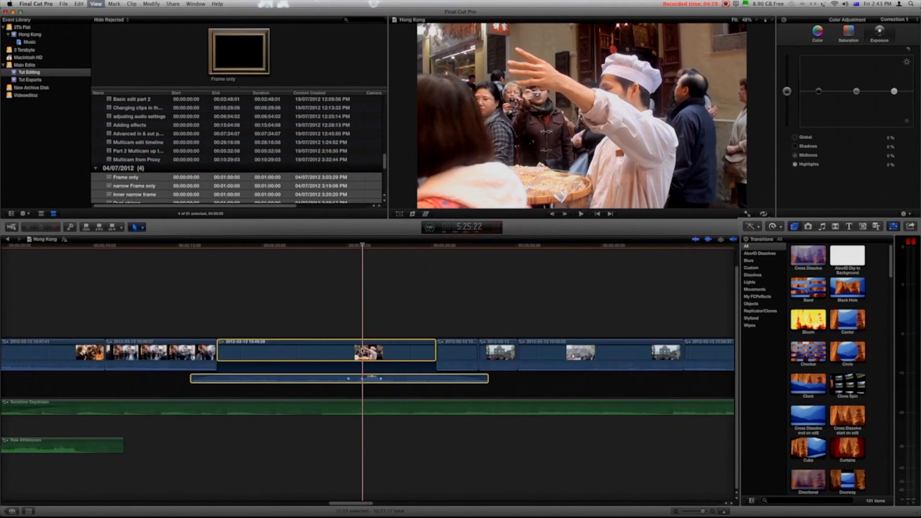
key("super+equal")
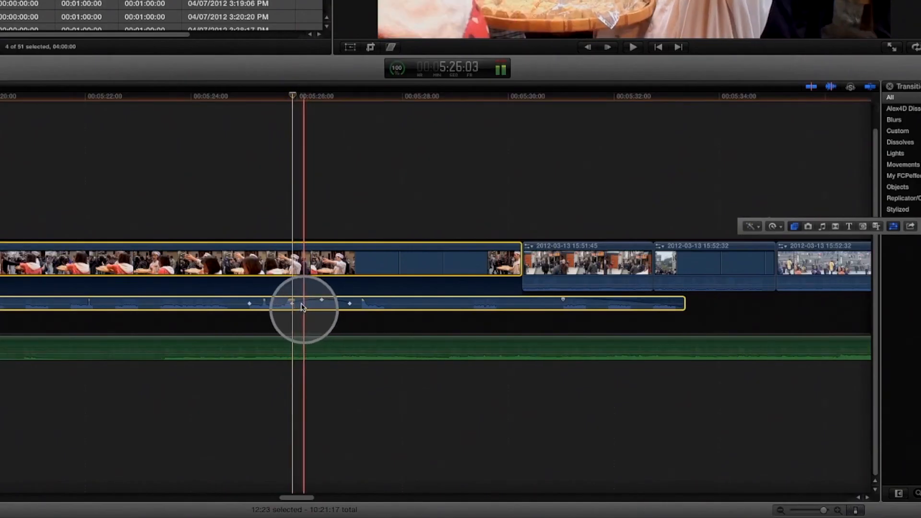
left_click_drag(296, 306, 291, 306)
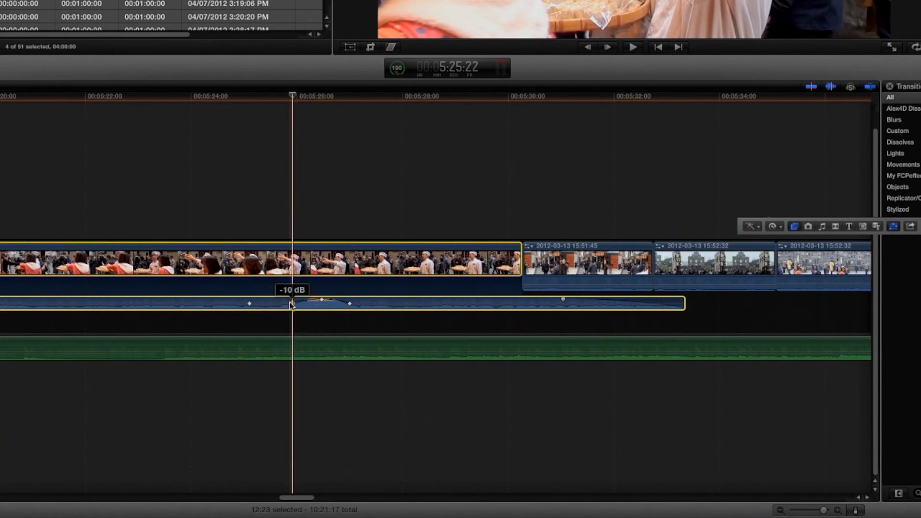
right_click(292, 304)
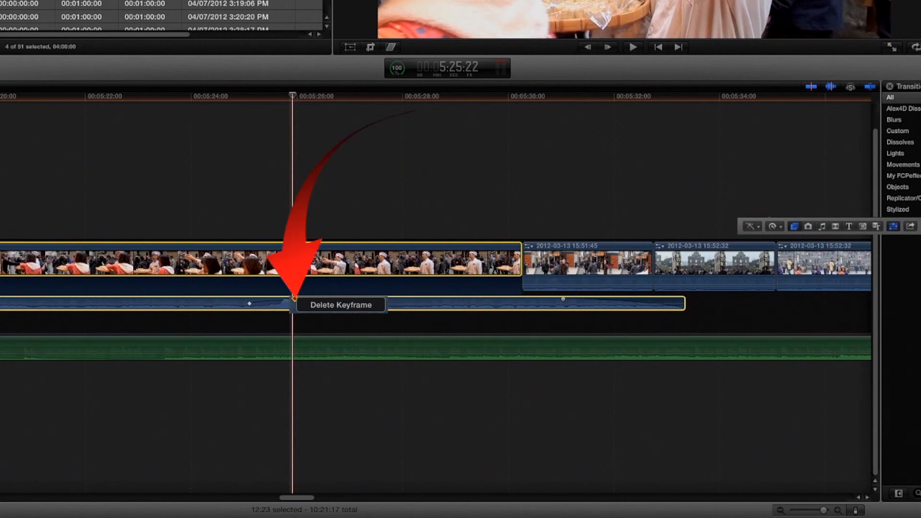
left_click(322, 305)
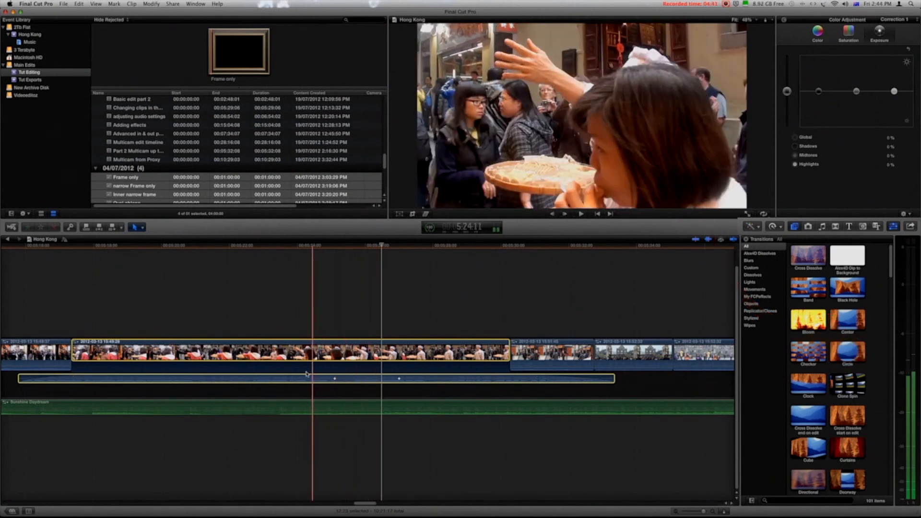
left_click(335, 378)
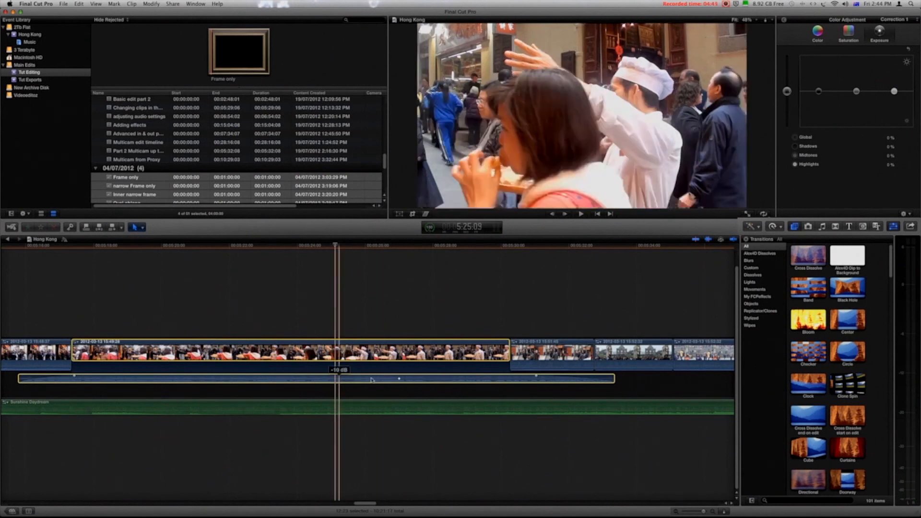
left_click(399, 379)
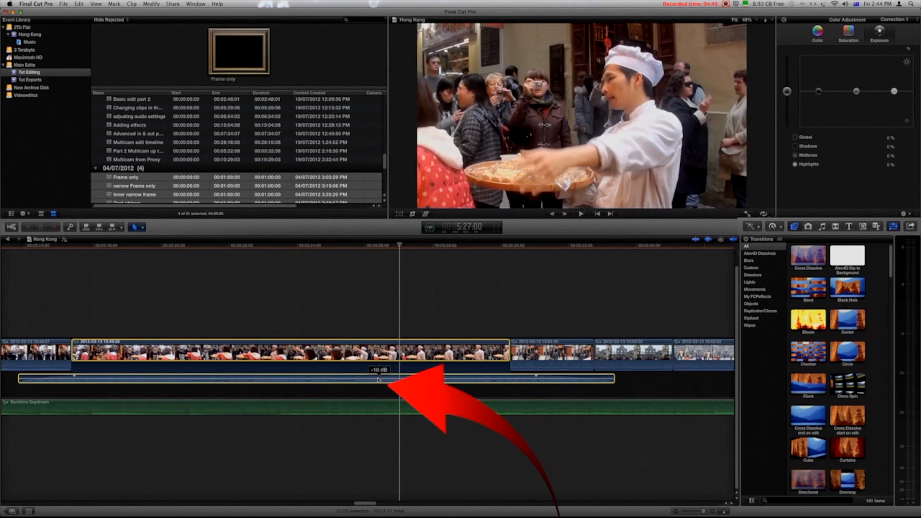
Set the street vendor clip's volume to -14 dB and play it from about 5:21 to check the meters
left_click_drag(379, 380, 379, 379)
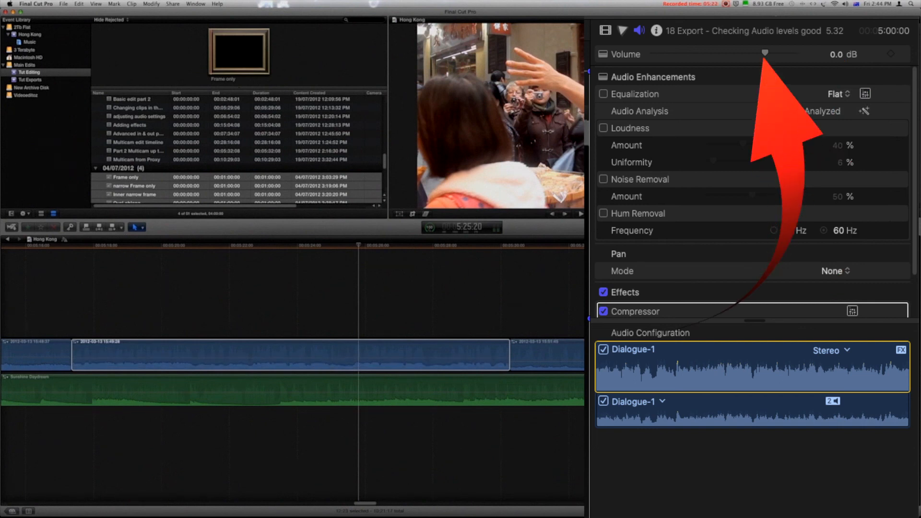
left_click(219, 246)
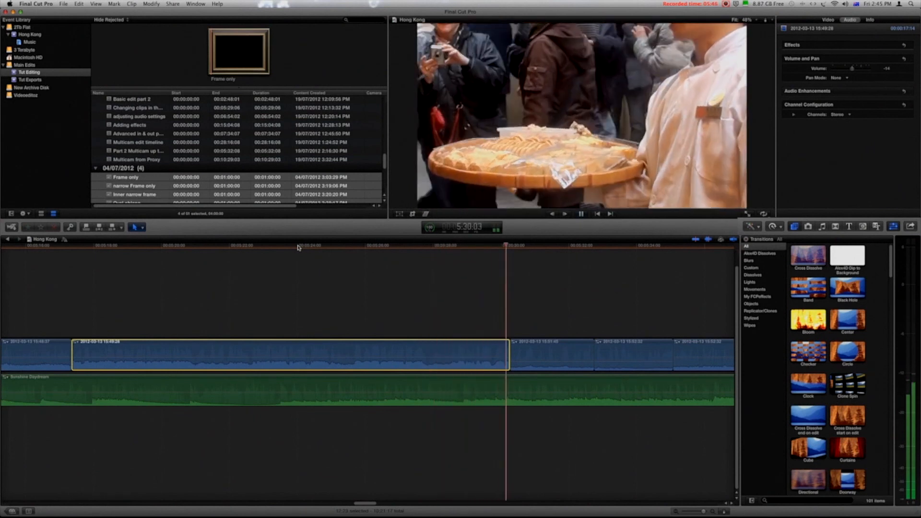
key("space")
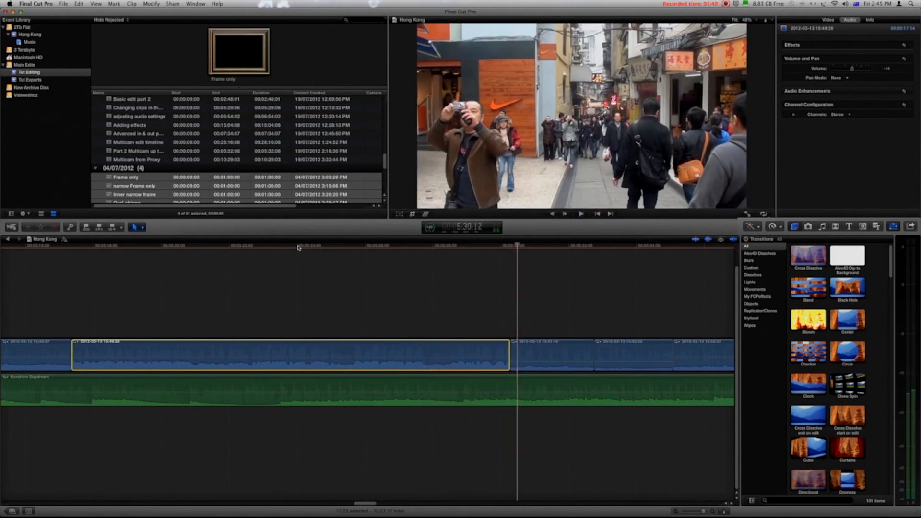